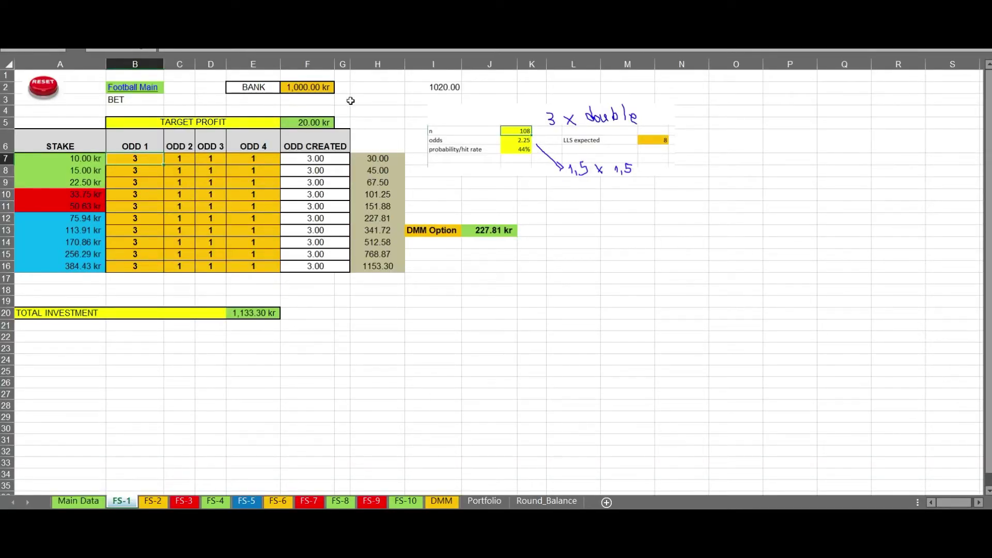
click(317, 89)
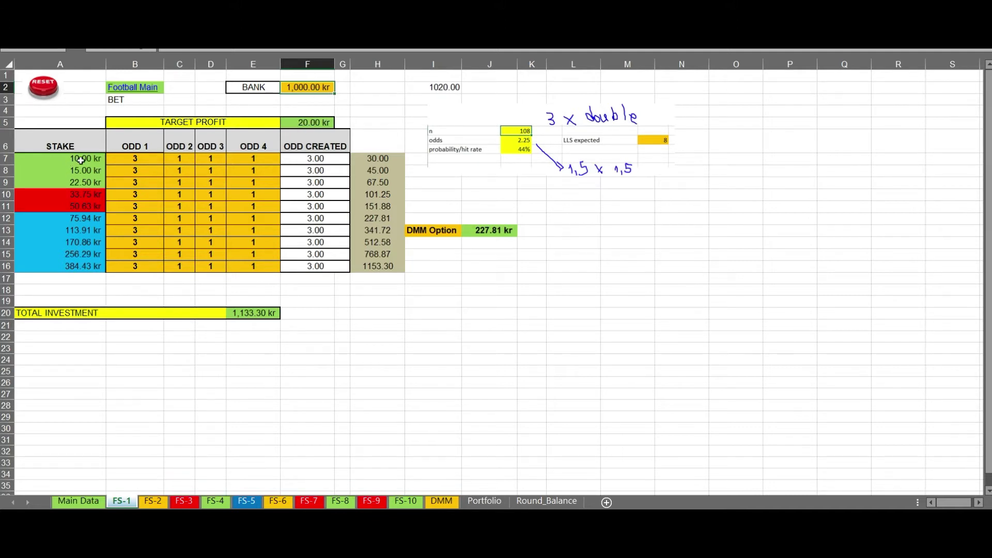
click(139, 162)
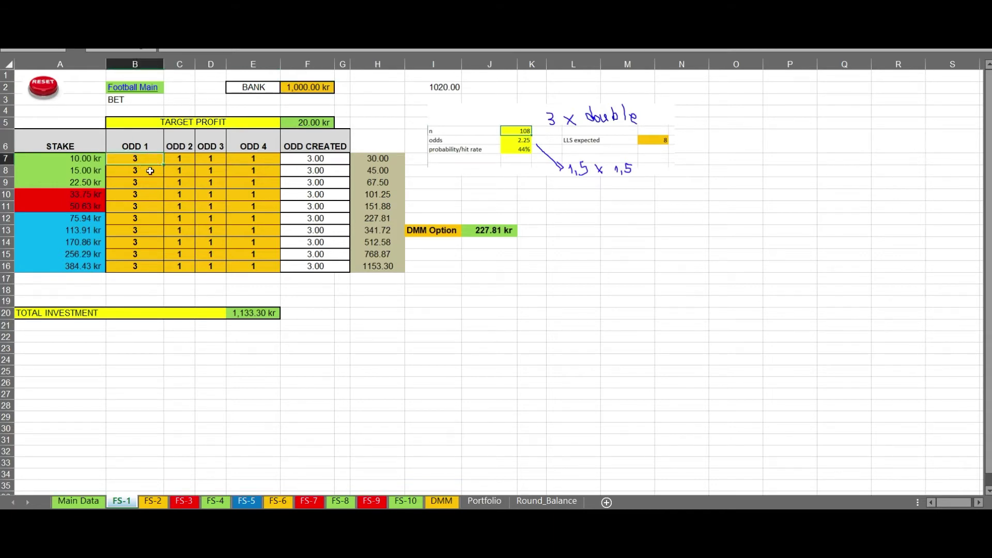
text(2.8)
key(Return)
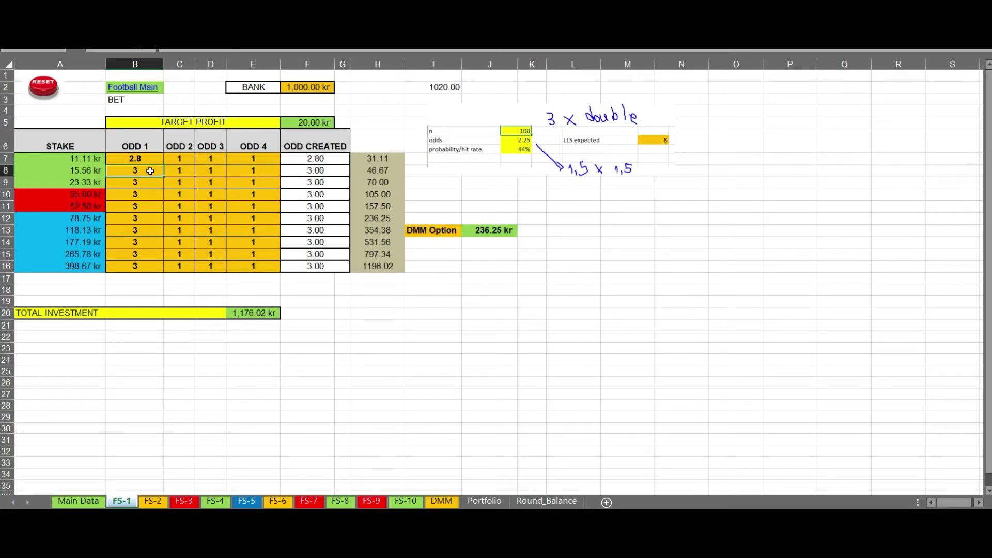
click(80, 160)
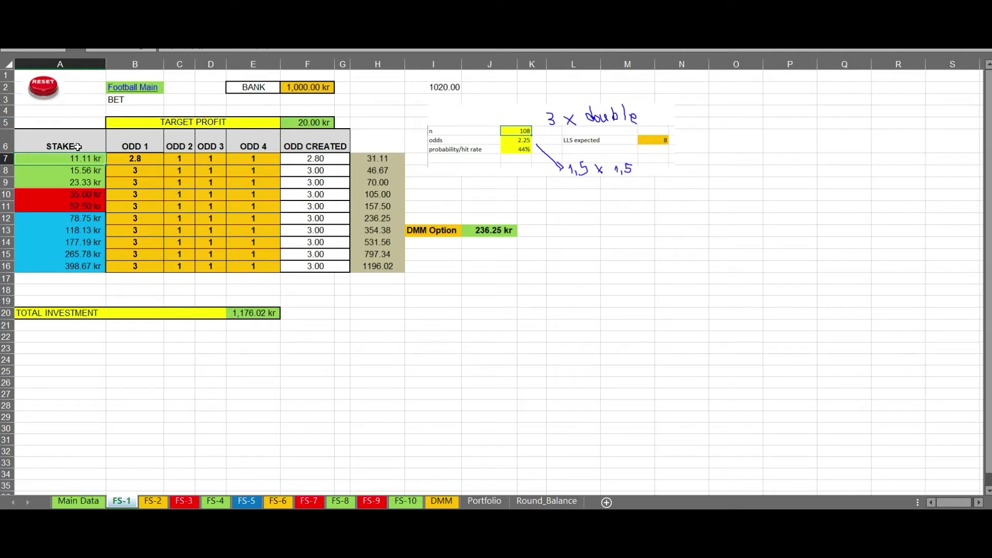
click(131, 162)
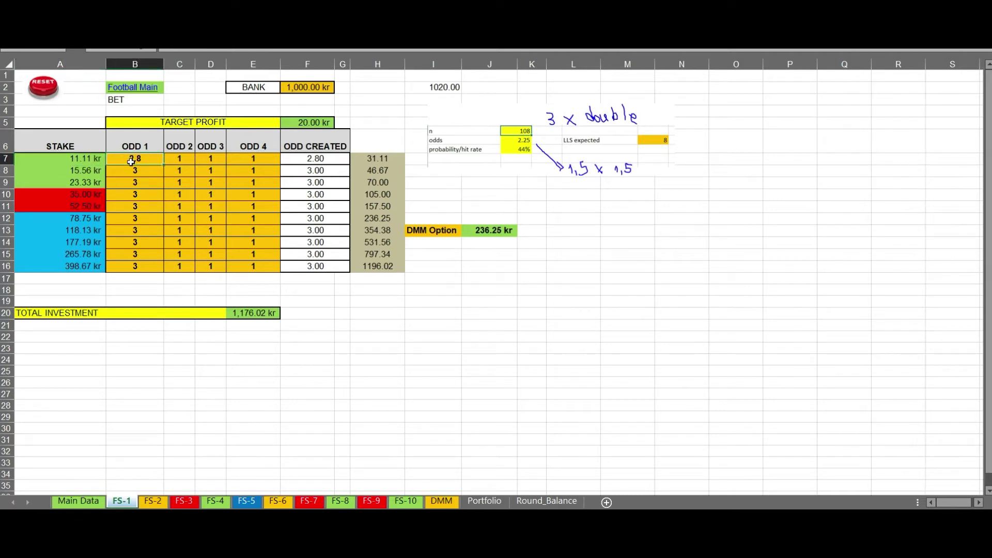
text(3)
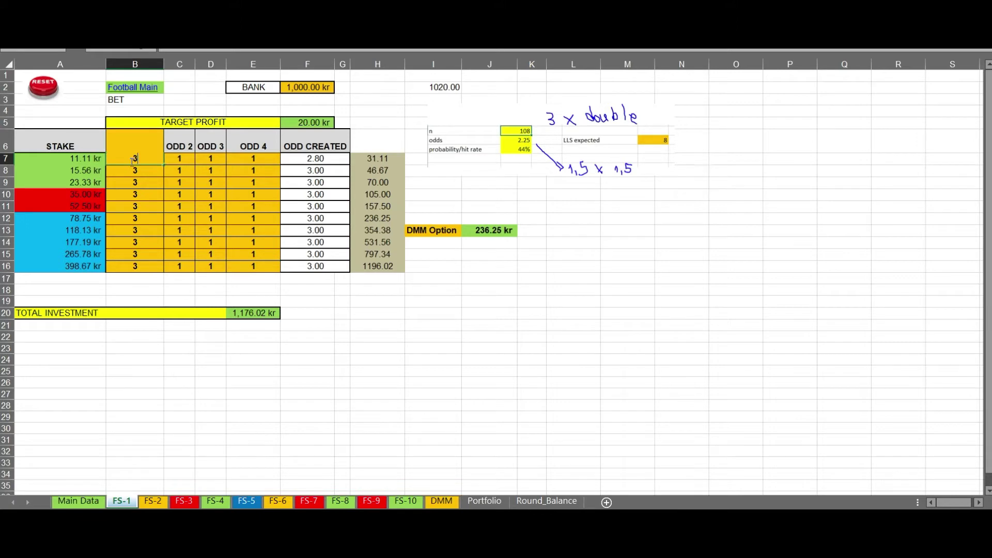
key(Return)
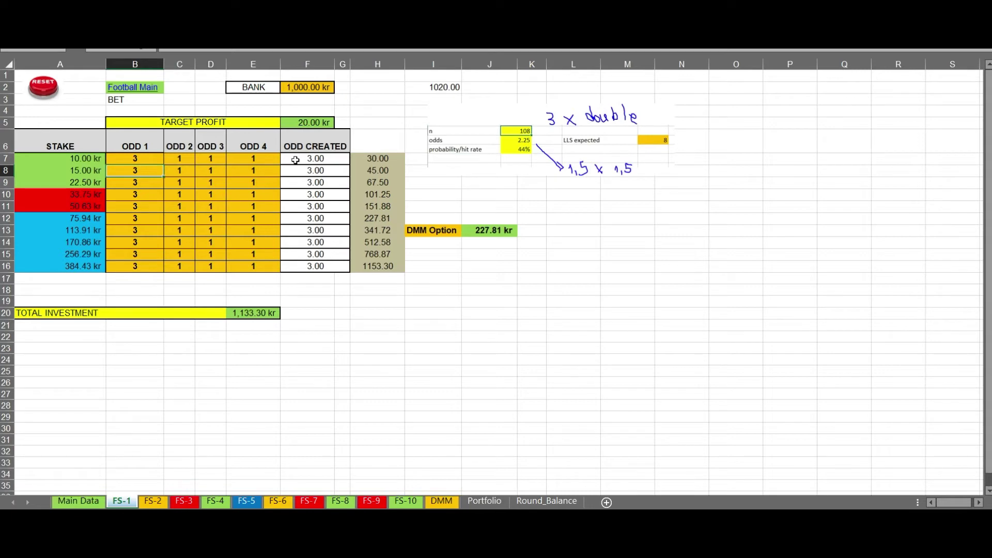
click(303, 122)
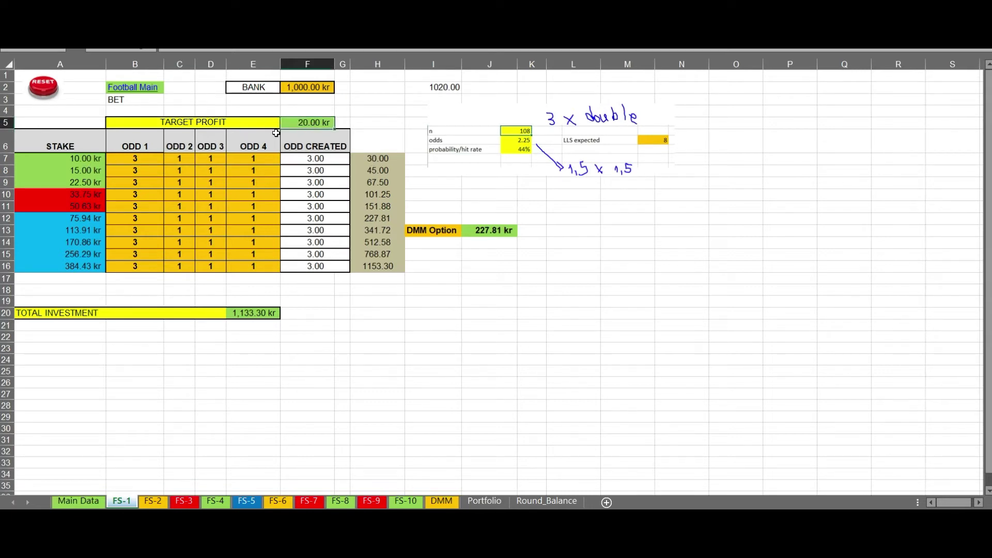
Step: Enter 2.7 as the second bet's first odd in B8, then review the 47.65 return and stakes
click(140, 166)
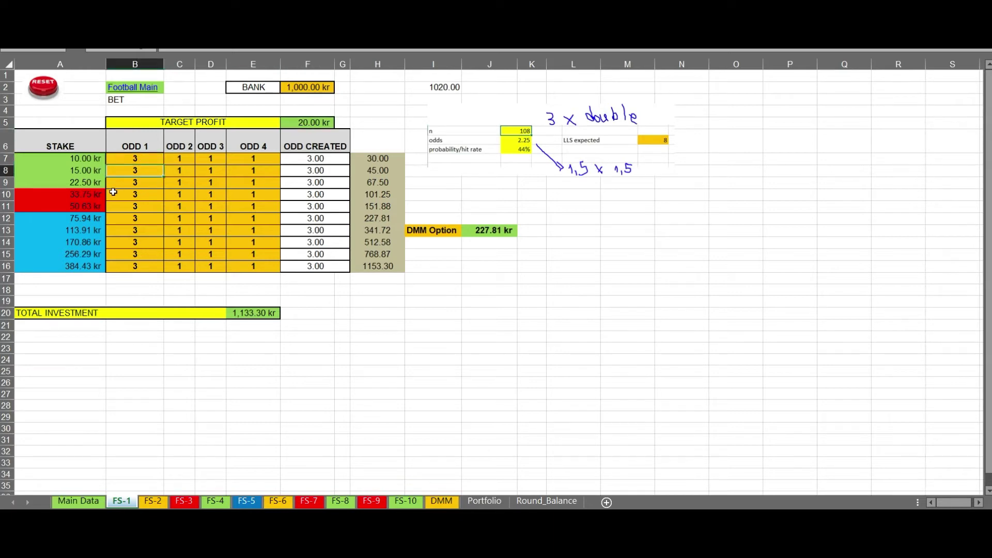
text(2.7)
key(Return)
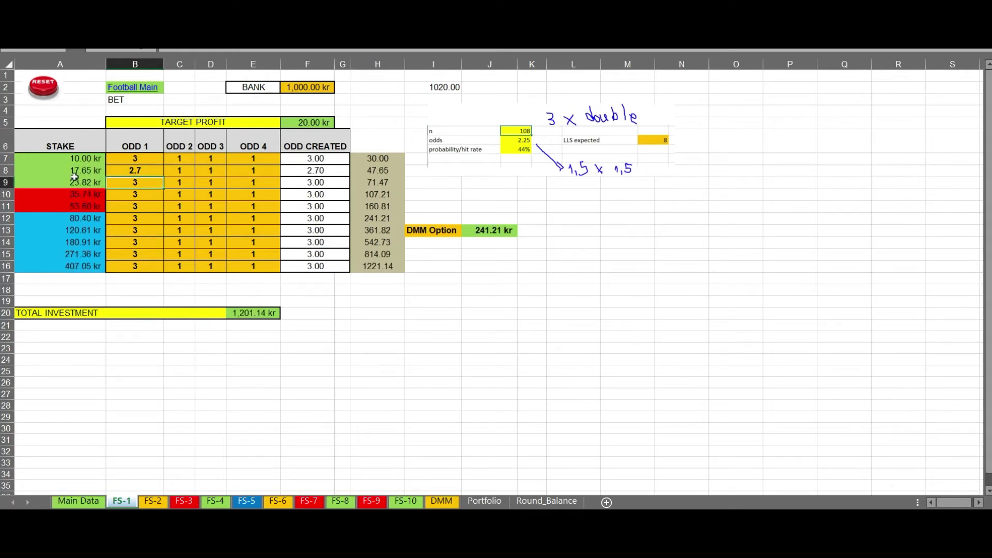
click(118, 171)
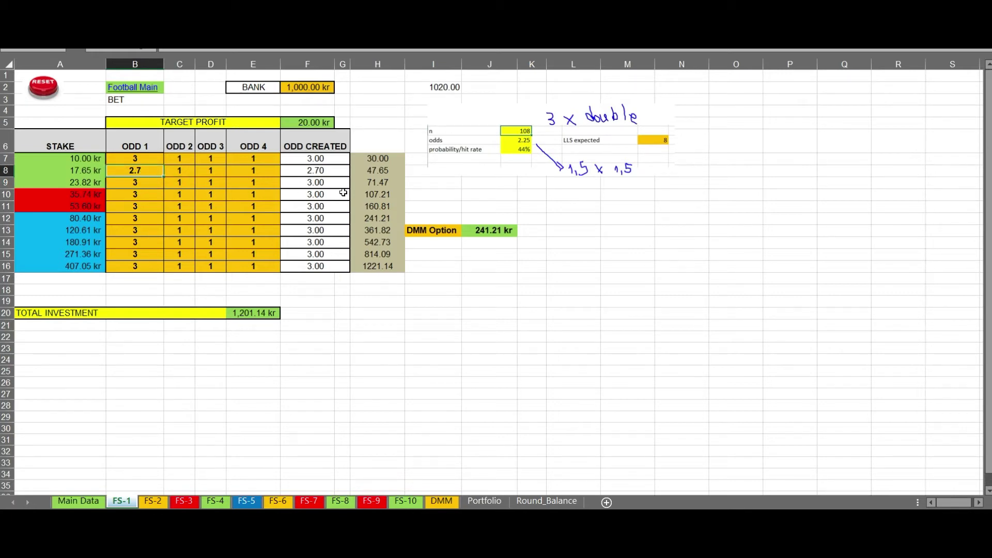
click(388, 170)
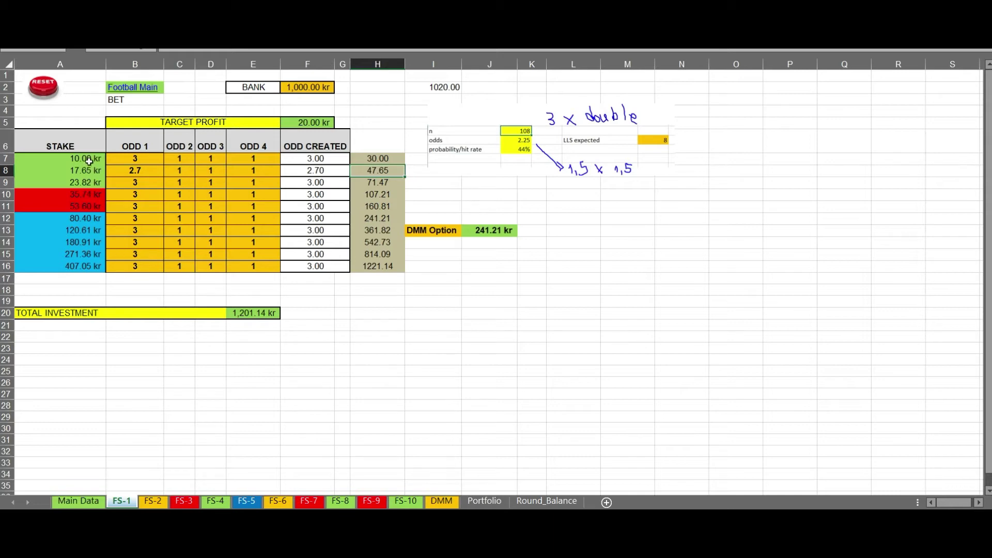
drag(88, 160, 73, 244)
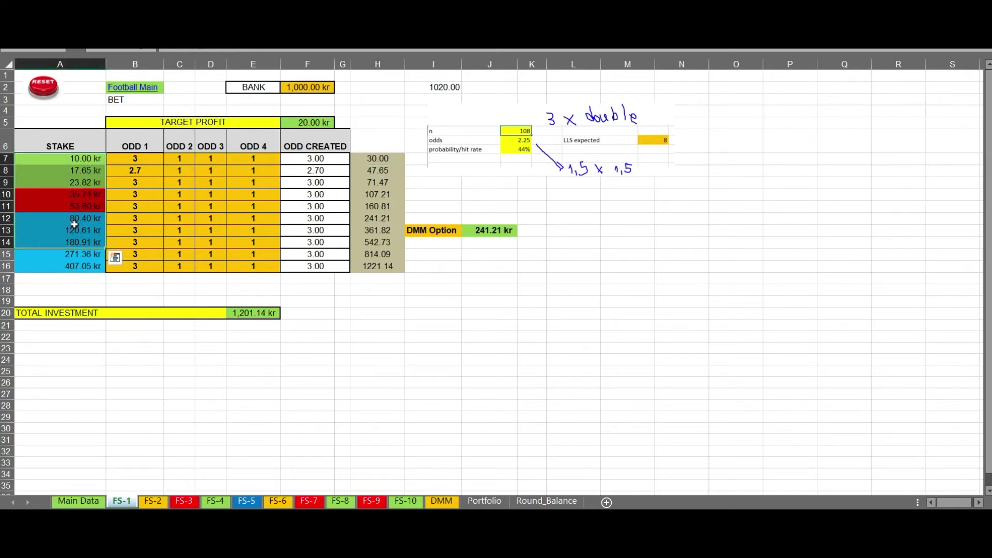
Step: Highlight the A15, A13 and A7–A12 stakes and the 241.21 kr DMM Option, then go to DMM
click(80, 255)
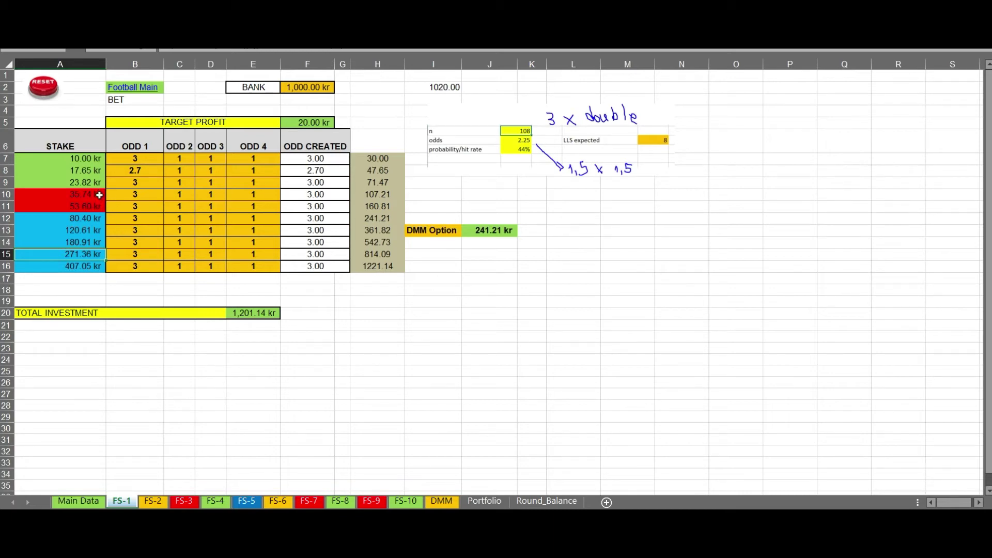
click(83, 230)
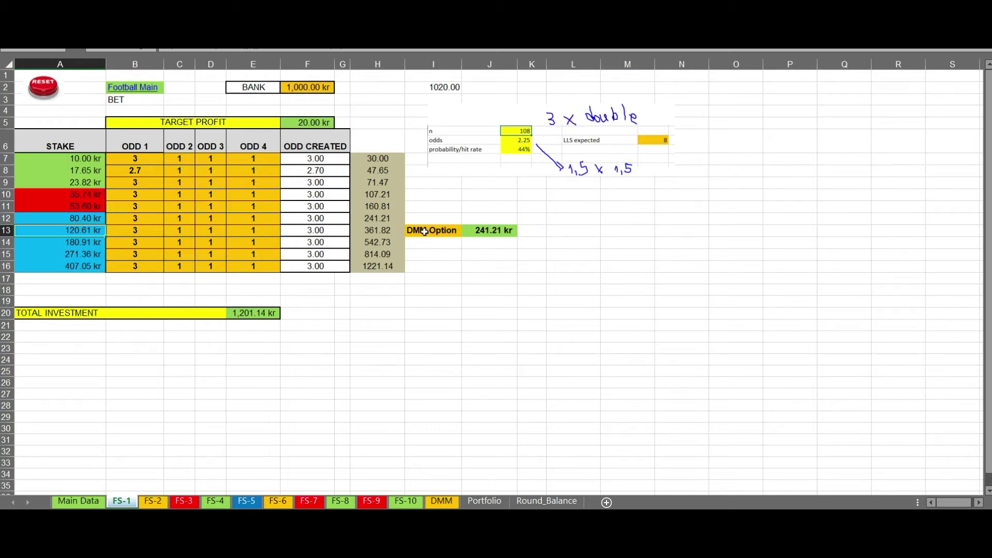
click(492, 232)
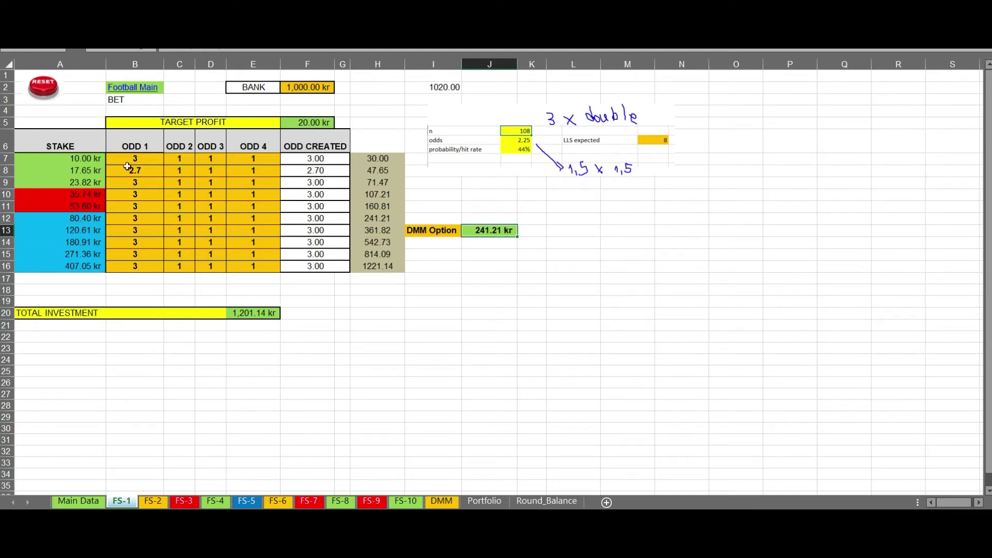
drag(89, 160, 83, 228)
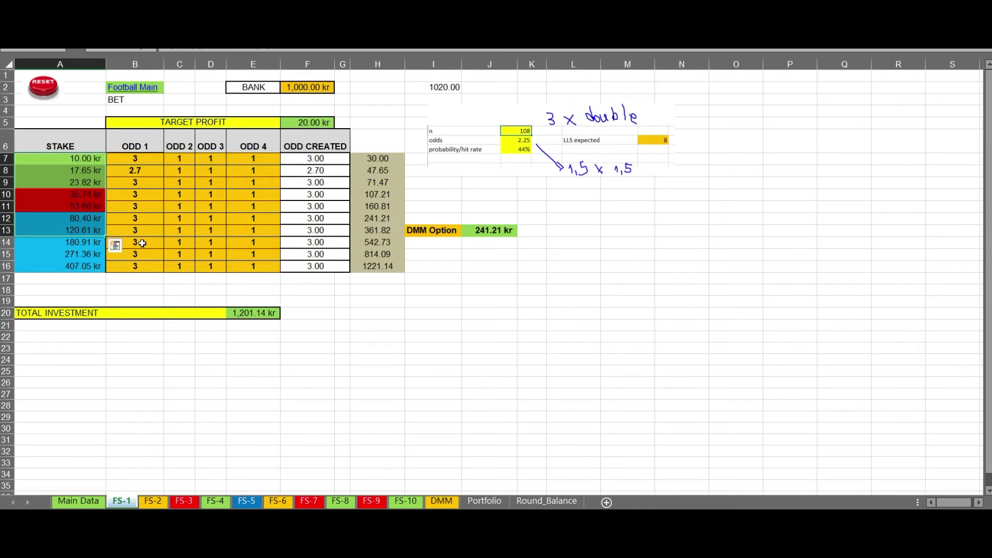
click(442, 501)
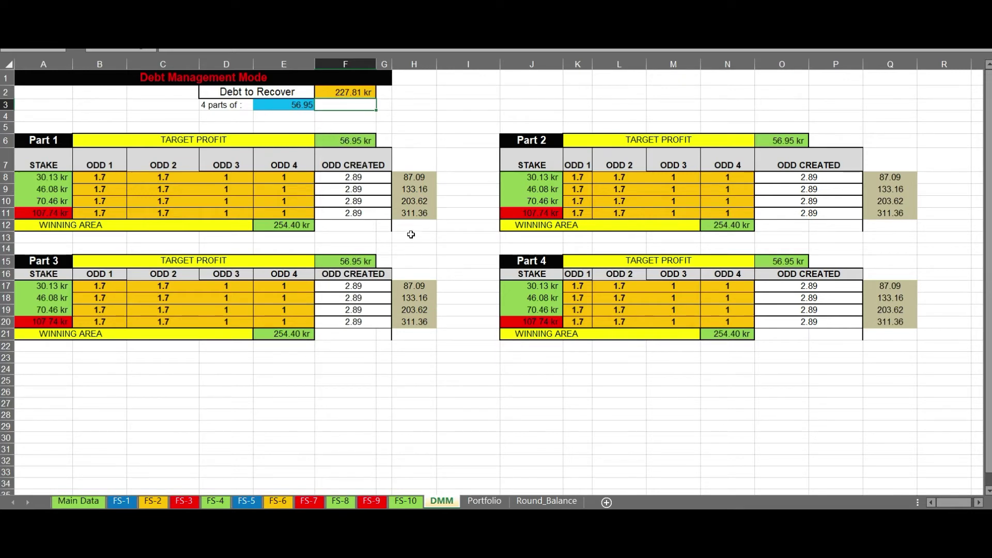
Step: Mark the Part 1 stakes A8–A11 and Part 2 stakes J8–J11, then return to FS-1
drag(62, 179, 54, 214)
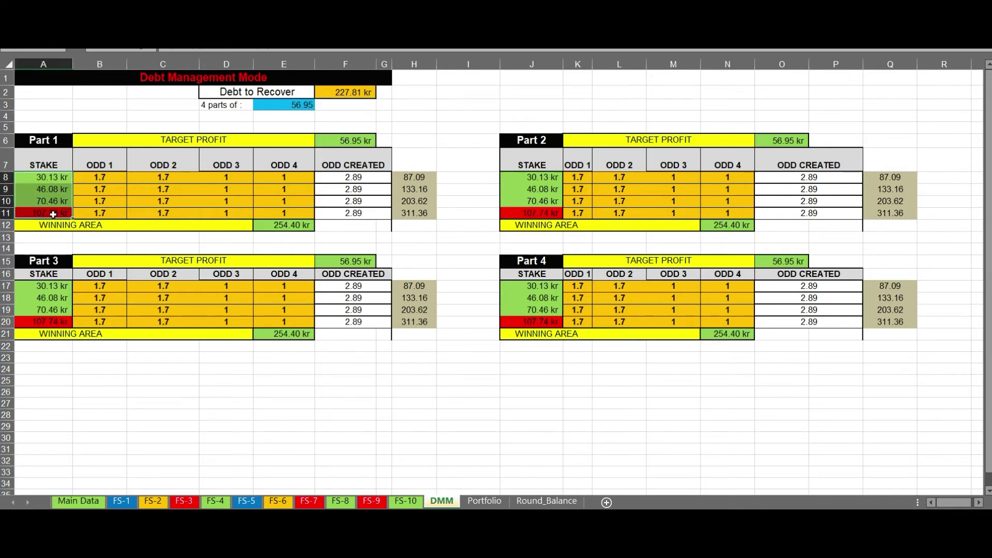
drag(63, 177, 57, 204)
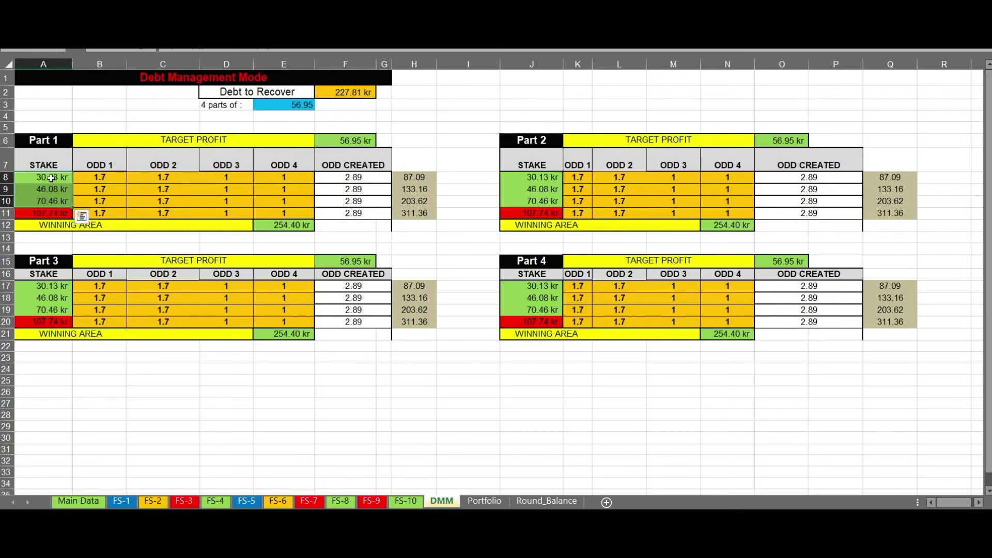
drag(52, 178, 49, 213)
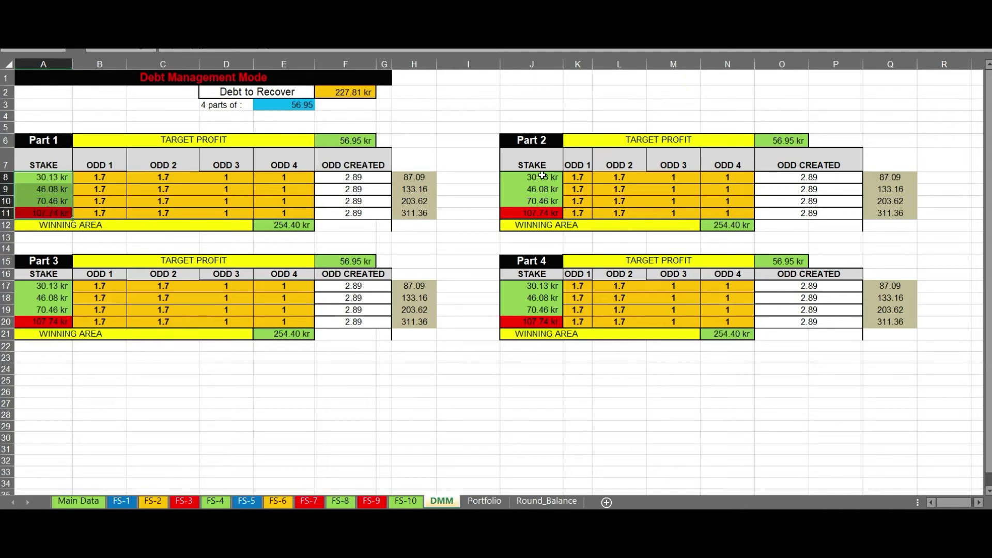
drag(542, 177, 541, 213)
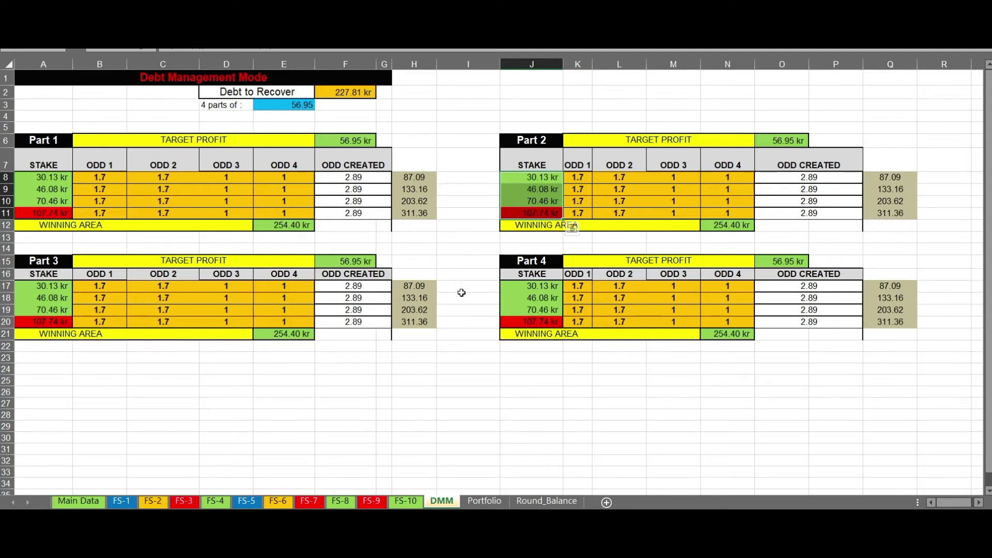
click(122, 504)
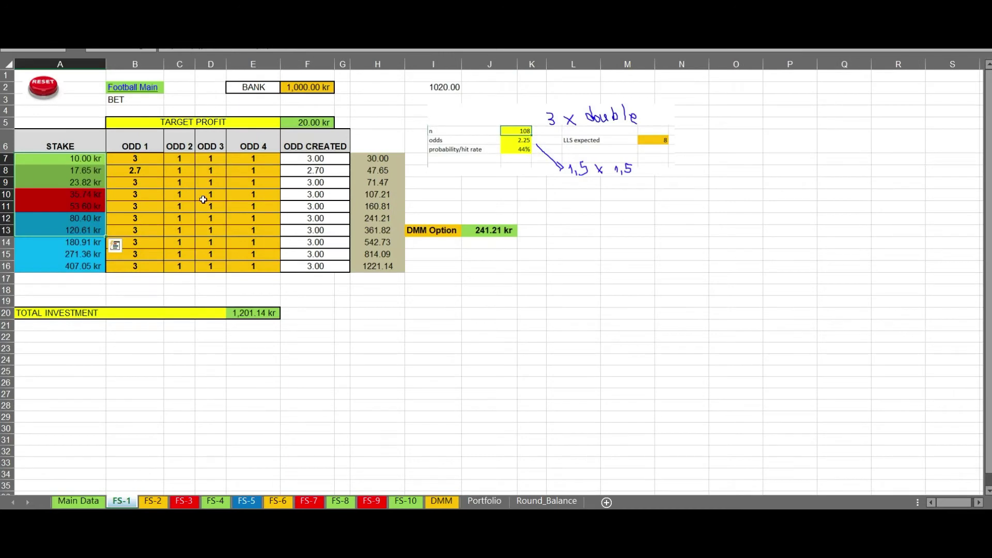
Step: Clear the stake selection and flip through FS-2, FS-3 and FS-4 to the FS-10 sheet
click(149, 160)
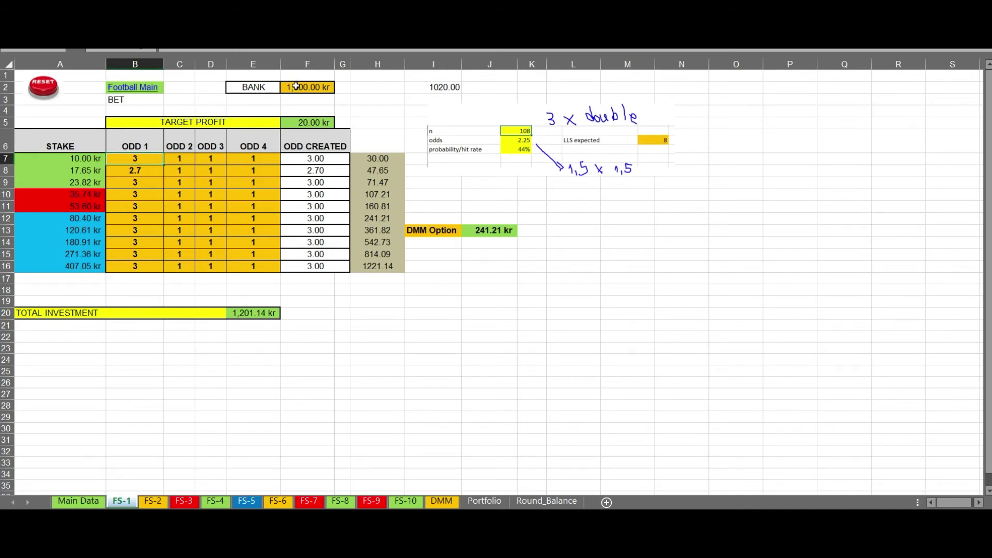
click(154, 501)
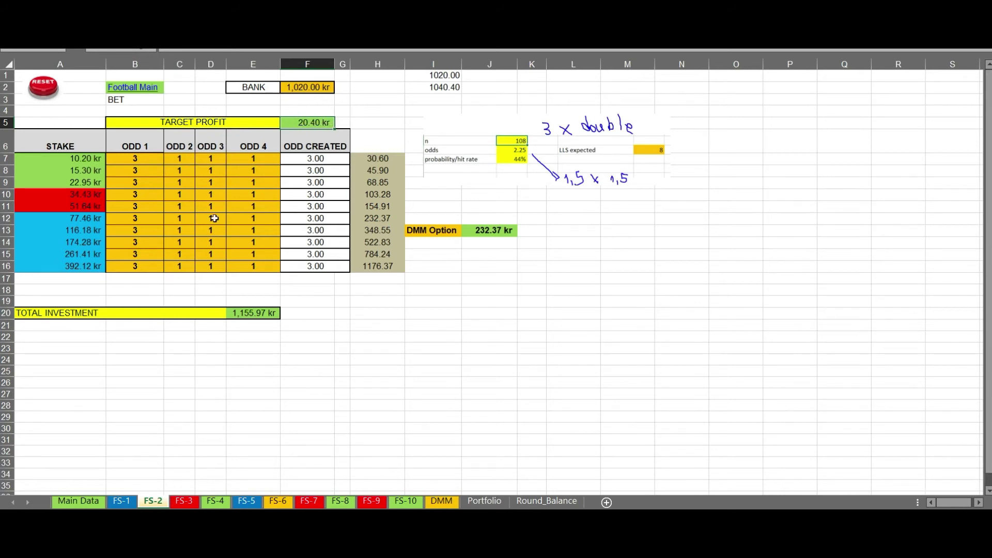
click(196, 503)
click(217, 502)
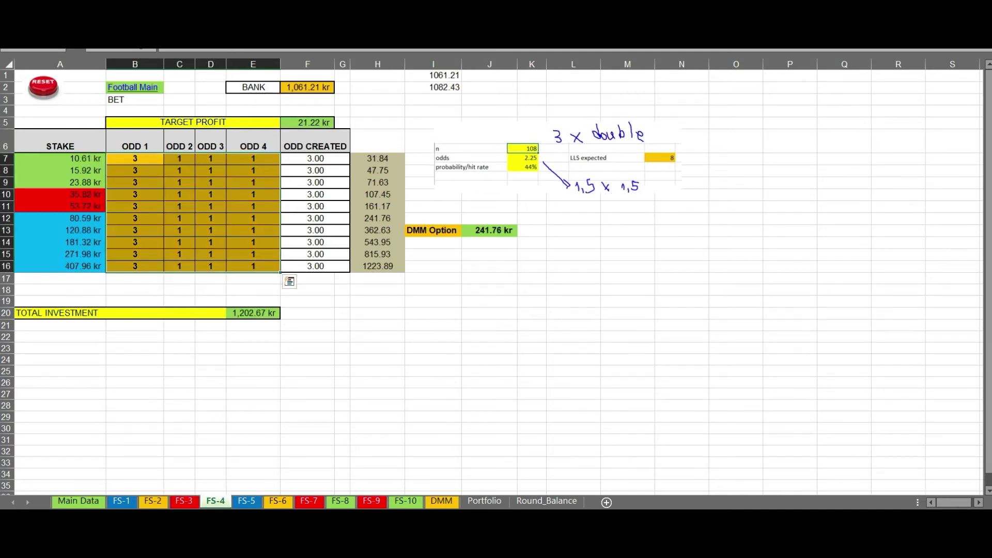
click(405, 501)
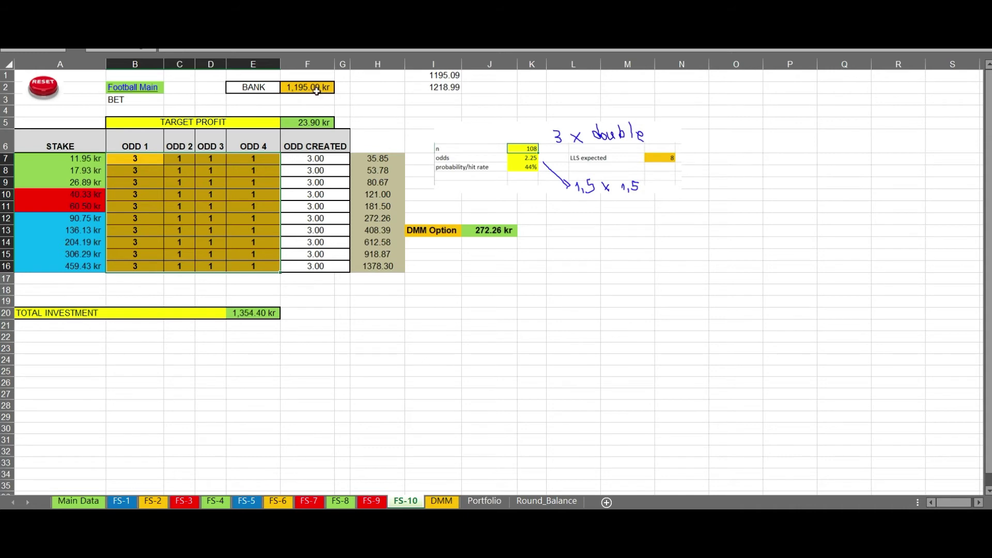
Step: On Main Data, set the Steps cell B4 to 100, raising the To Bank projection to 7,244.65 kr
click(89, 505)
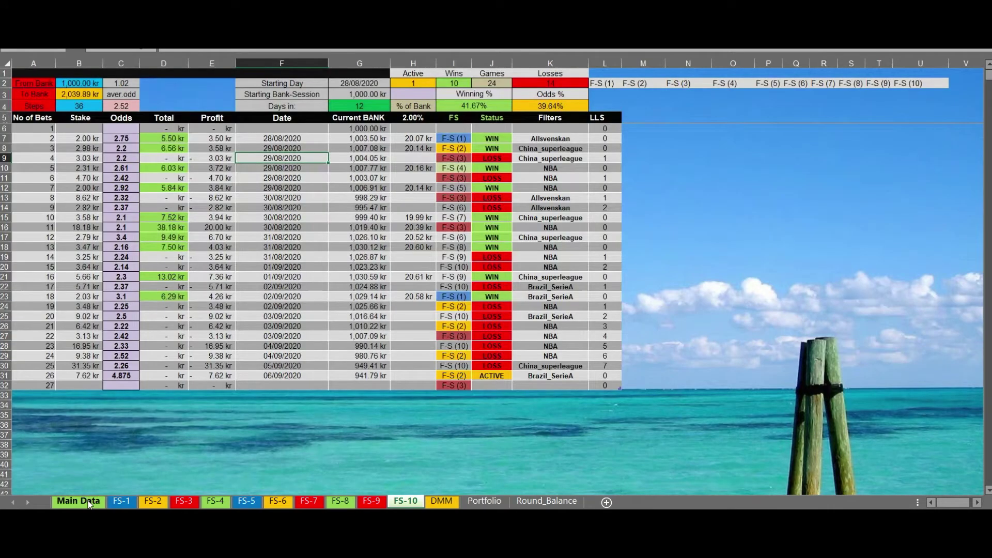
click(92, 84)
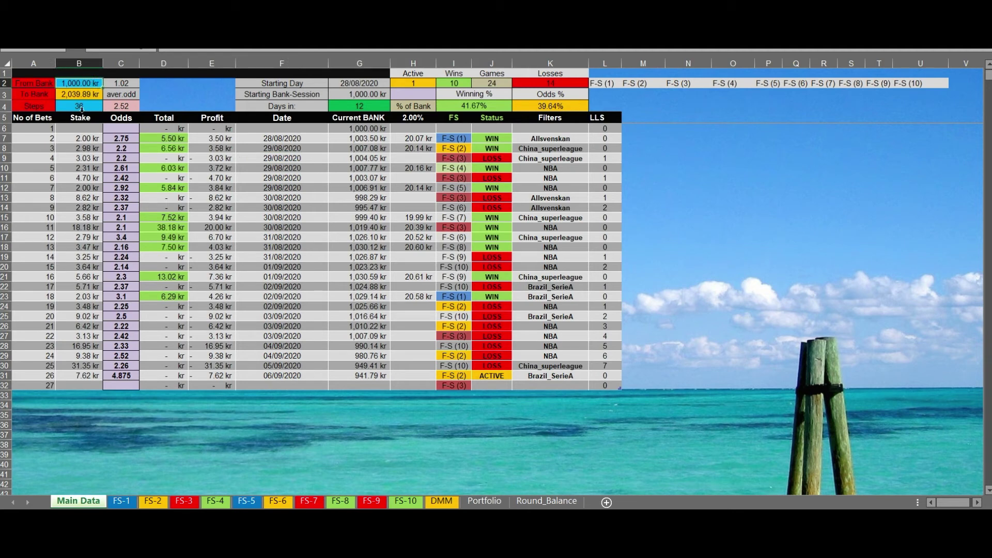
click(82, 107)
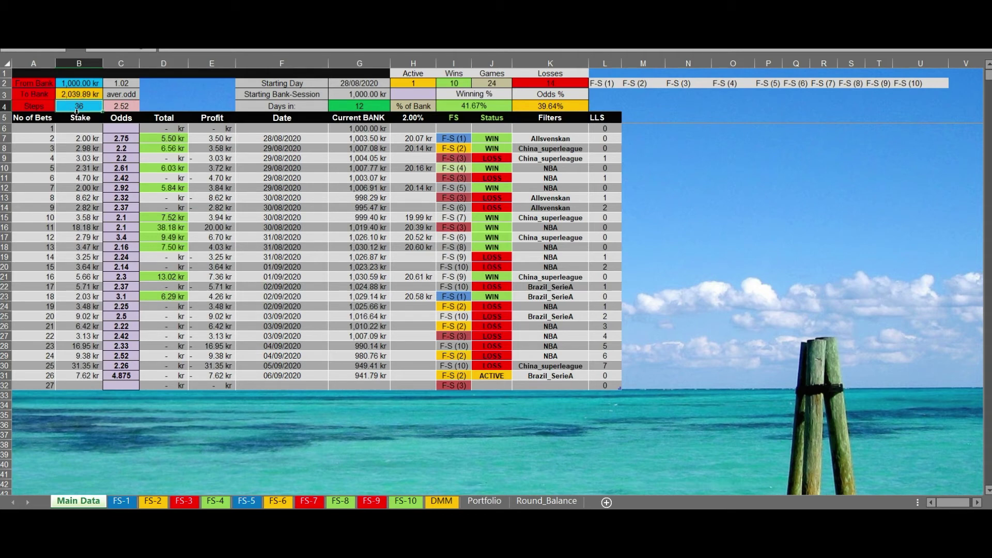
text(100)
key(Return)
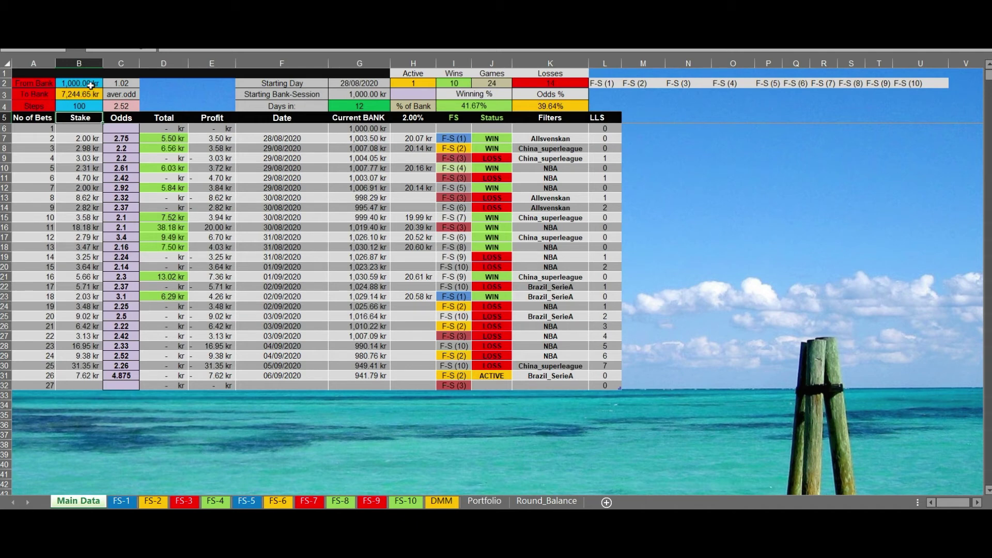
click(76, 105)
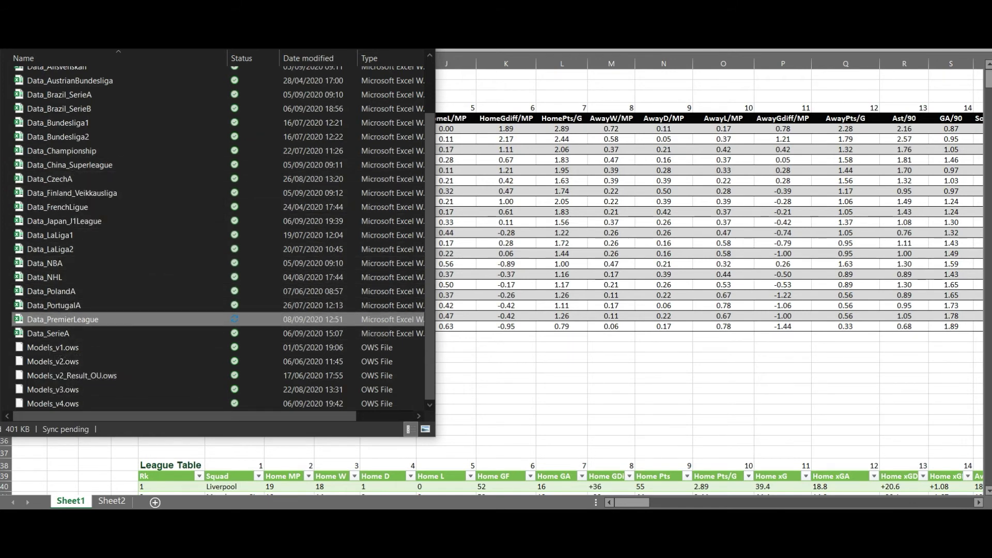
Step: Move the file list out of view to show the Data_PremierLeague Feature Table
key(alt+Tab)
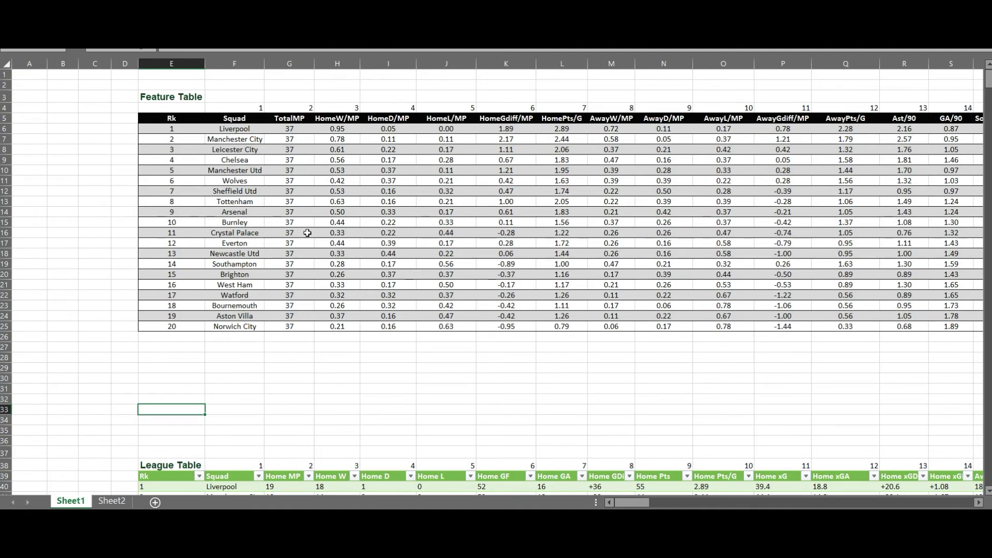
Step: Scroll through Sheet1's feature, league and squad tables
scroll(214, 186, down, 2)
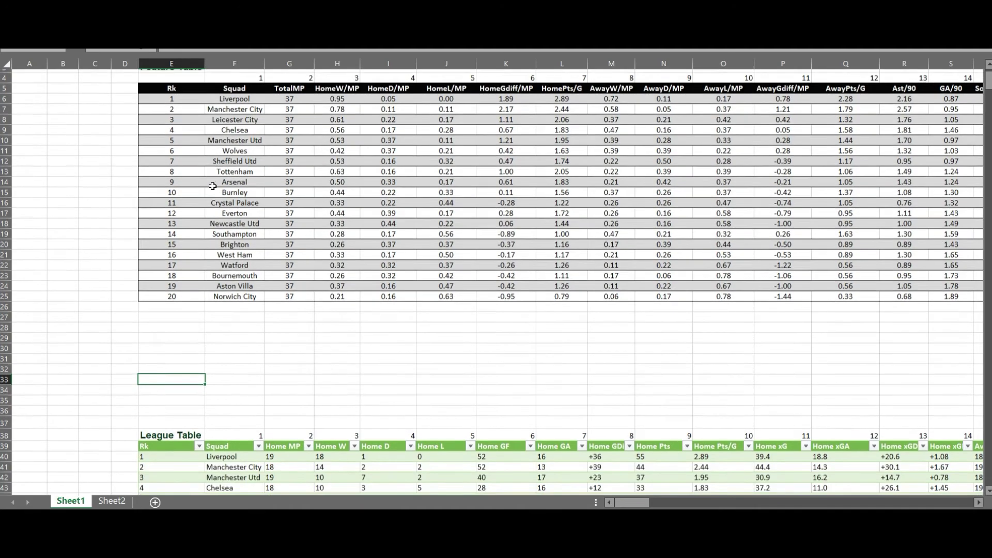
ctrl+scroll(232, 204, down, 1)
ctrl+scroll(236, 200, down, 3)
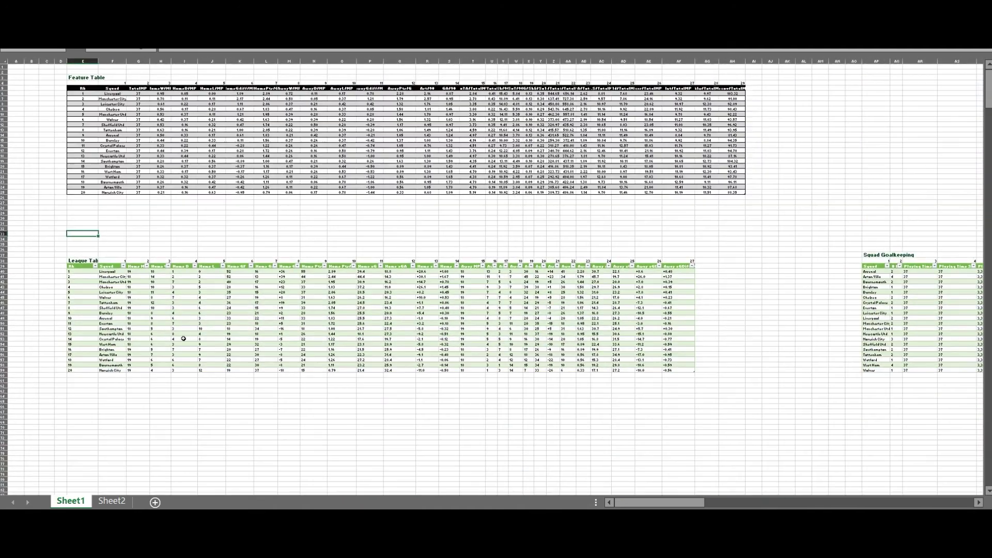
ctrl+scroll(145, 326, down, 2)
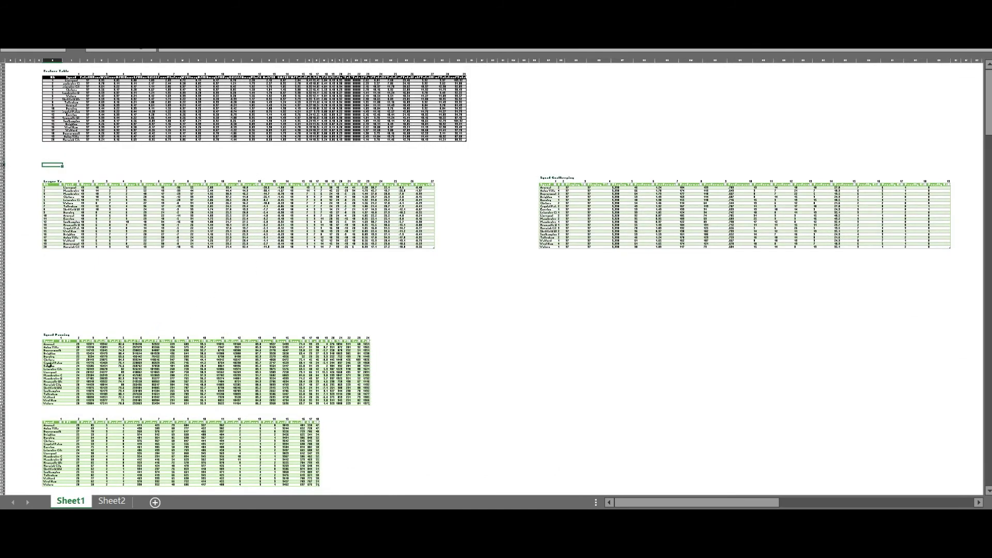
ctrl+scroll(48, 365, up, 5)
drag(623, 504, 612, 504)
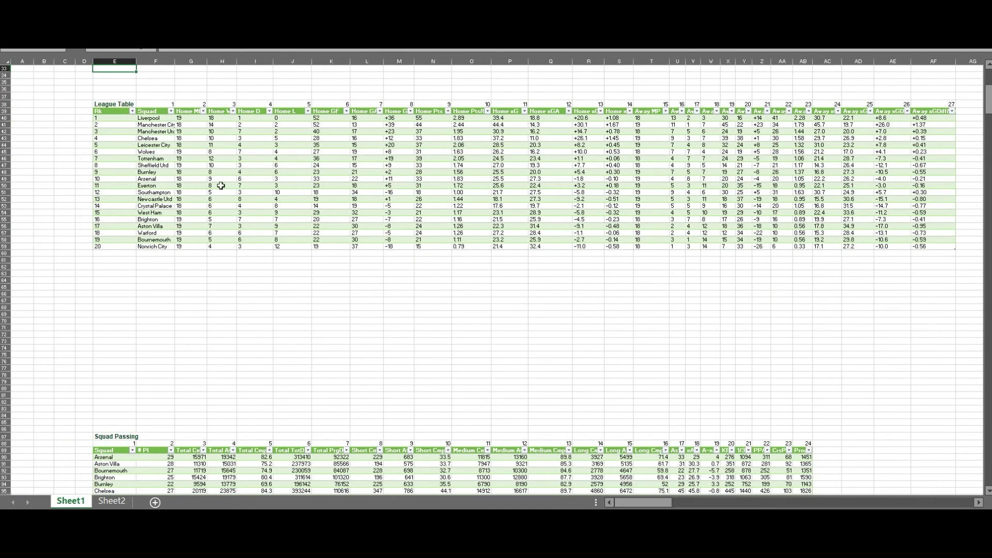
scroll(221, 186, down, 16)
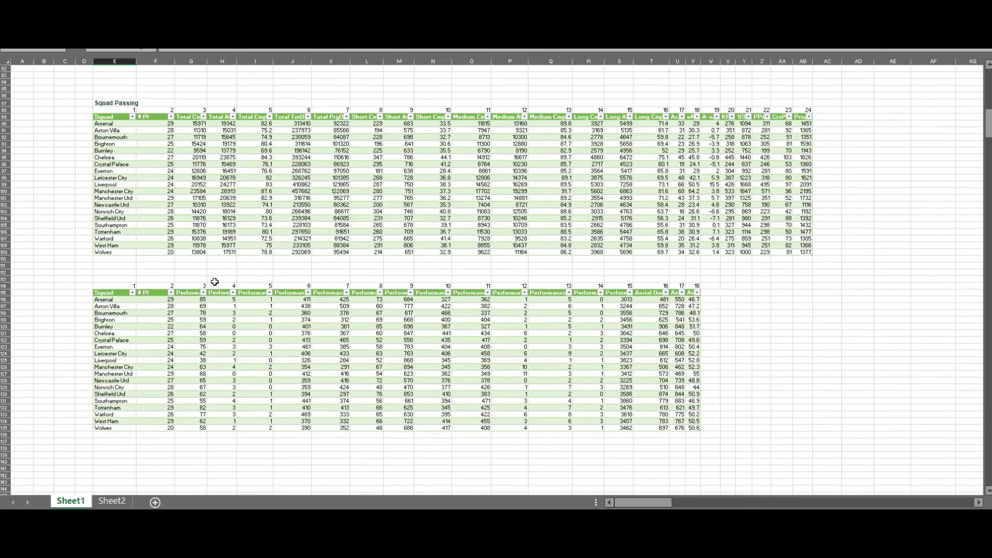
scroll(214, 281, up, 1)
Step: Bring up Sheet2's match results list and scroll to its top
click(113, 502)
scroll(268, 284, up, 20)
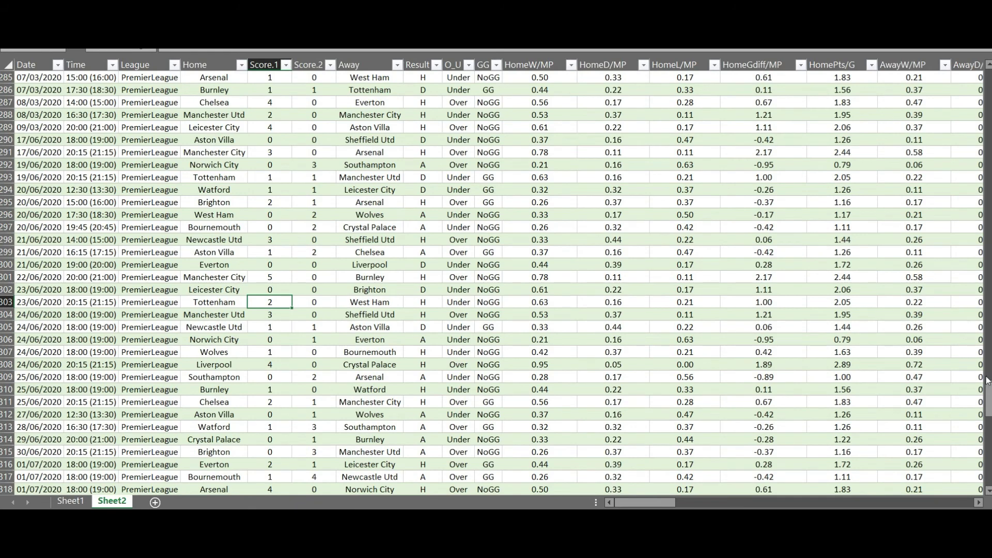
drag(986, 393, 986, 386)
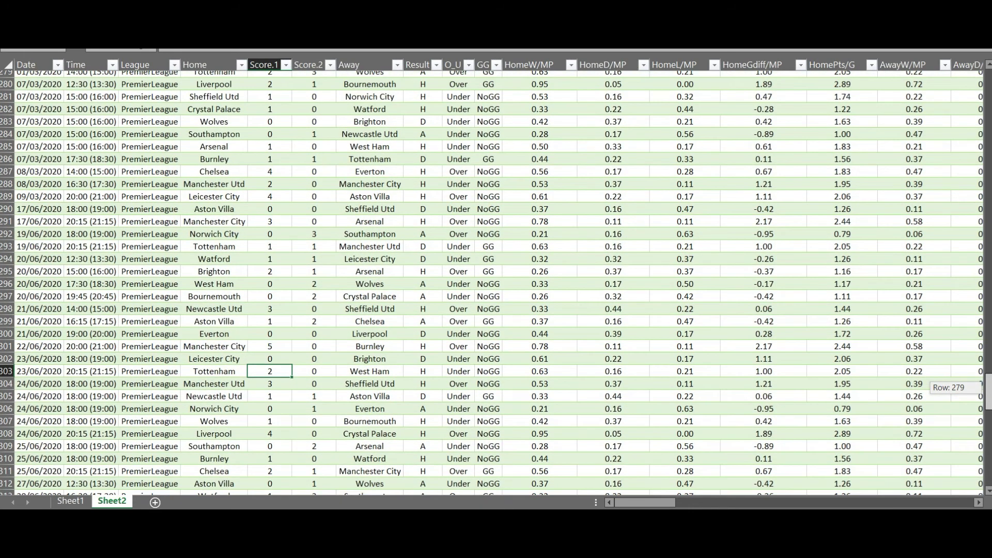
scroll(344, 321, up, 20)
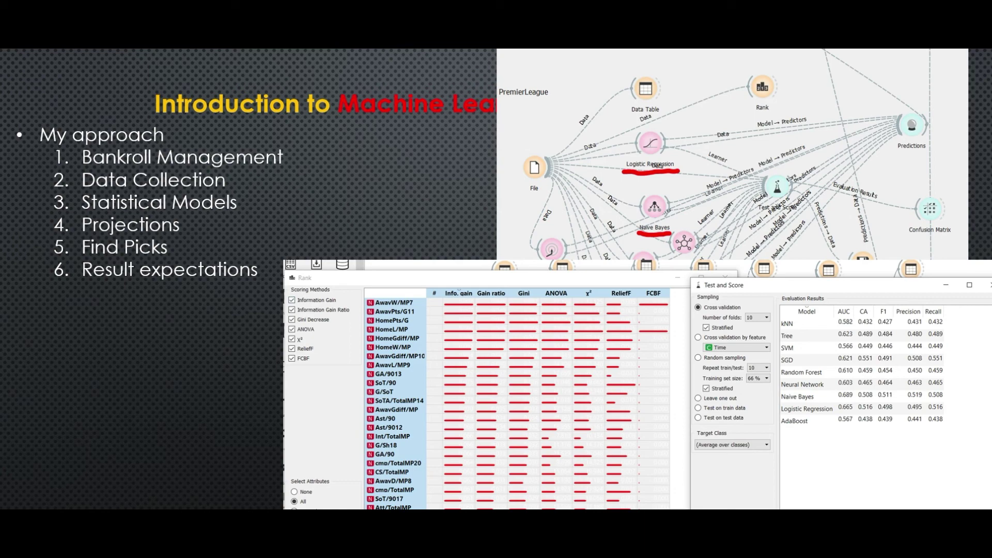
Step: Reveal the bullet on growing the bankroll through accumulated risk all season
key(Right)
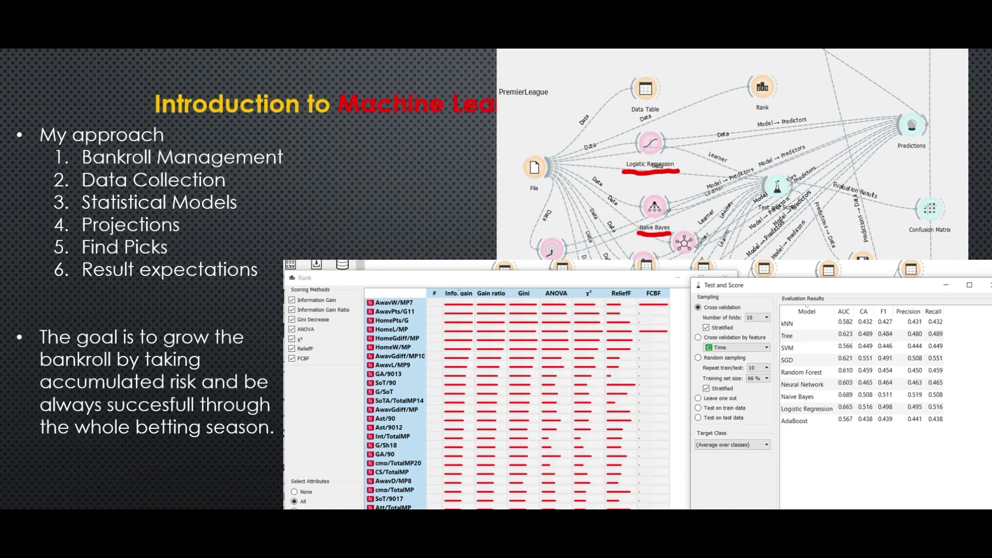